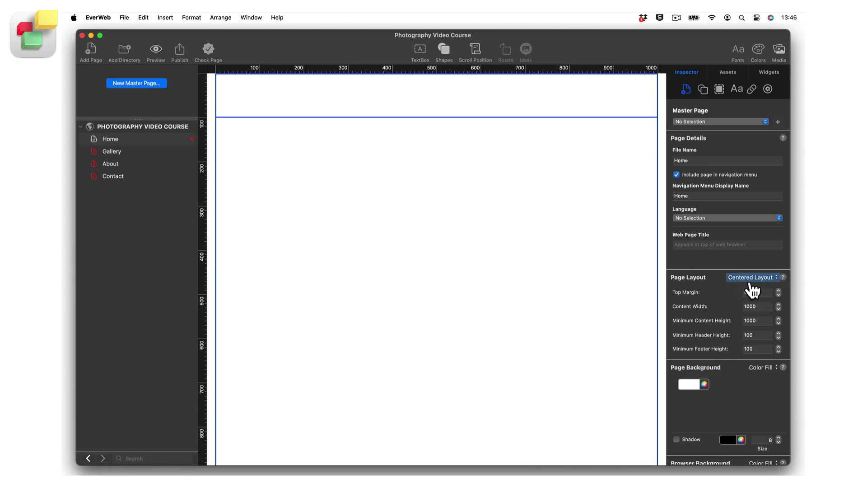
# Drop an Image Gallery onto the Home page, then add a Responsive Row holding another gallery on the Gallery page.
pyautogui.click(768, 72)
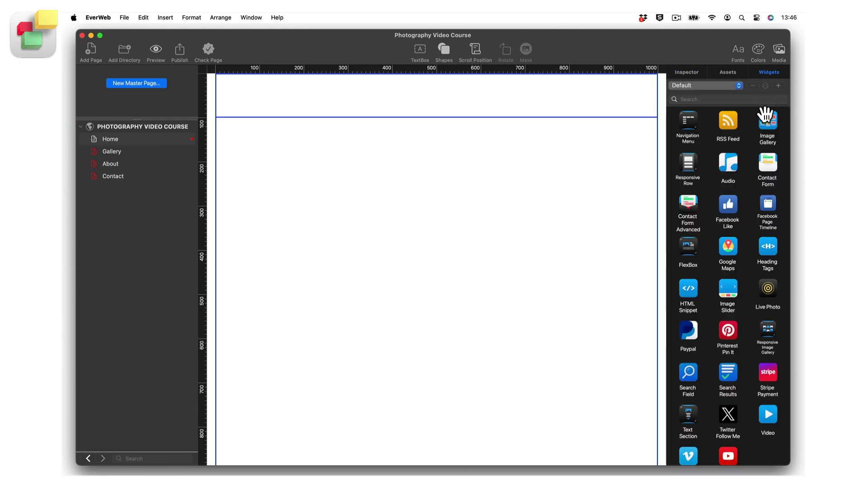
pyautogui.moveTo(767, 120); pyautogui.dragTo(462, 199)
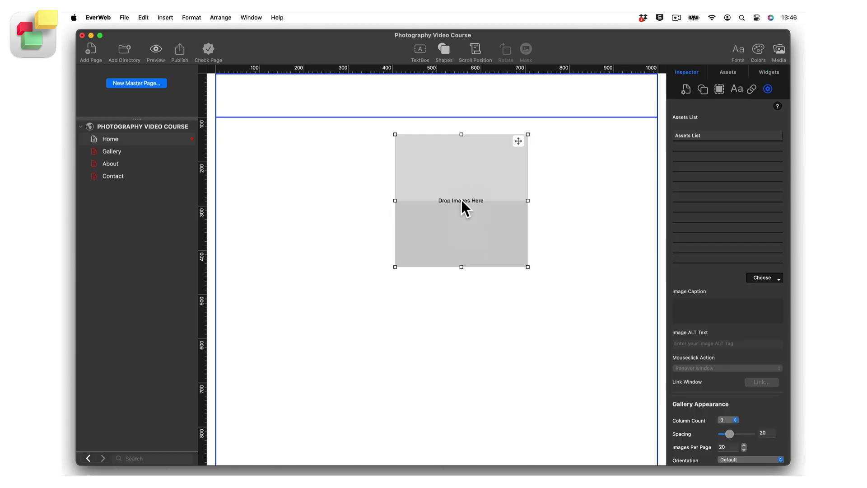
pyautogui.click(167, 150)
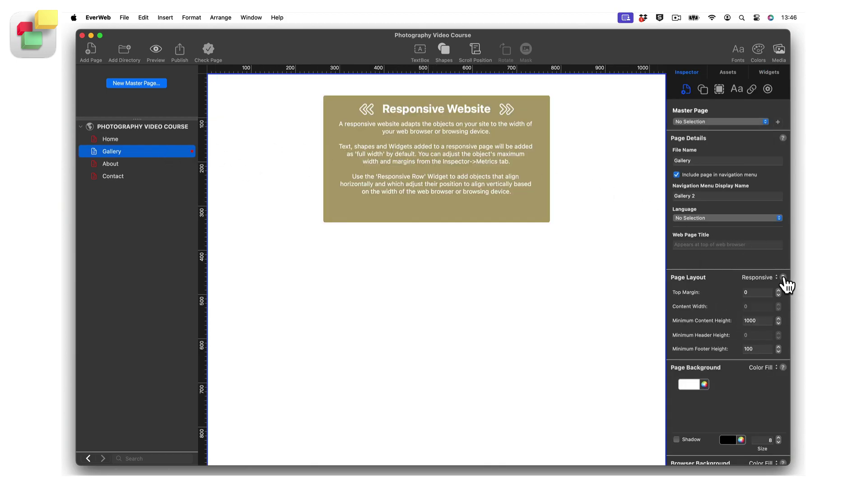
pyautogui.click(772, 72)
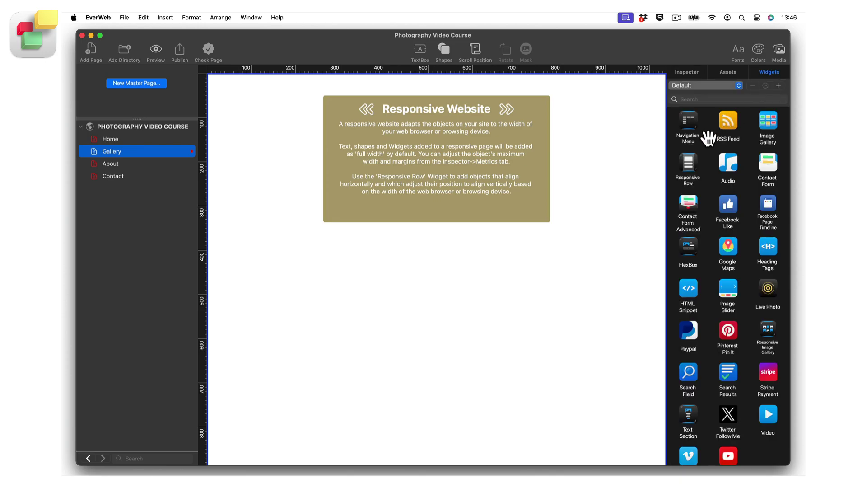
pyautogui.moveTo(688, 163); pyautogui.dragTo(527, 203)
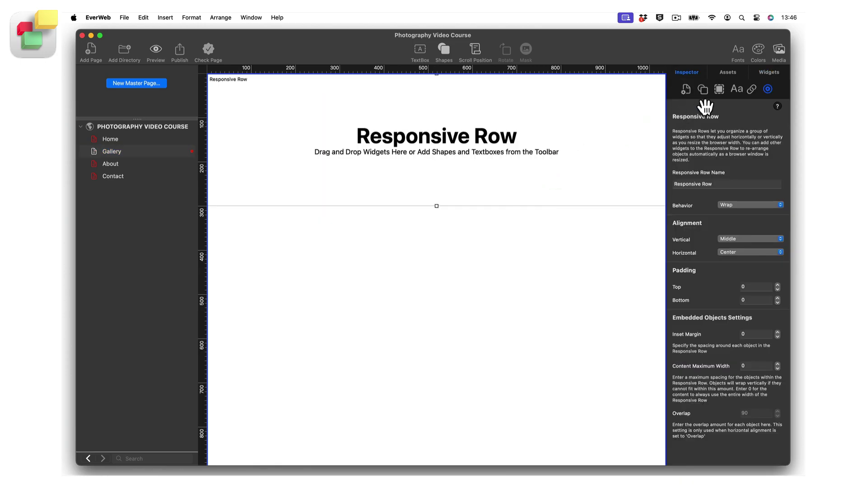
pyautogui.click(769, 74)
pyautogui.moveTo(767, 122); pyautogui.dragTo(452, 118)
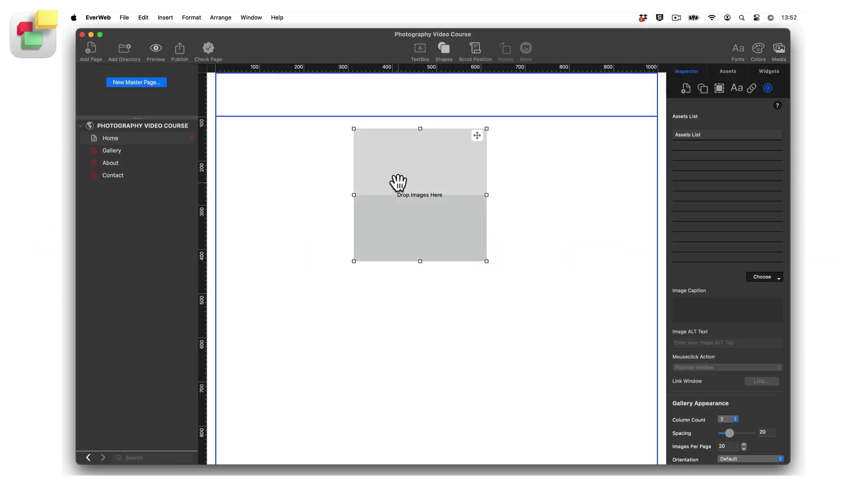
# Add antelope.jpg and cakes.jpg from the Choose list, then drag marketplace-2.jpg in from the desktop.
pyautogui.click(771, 277)
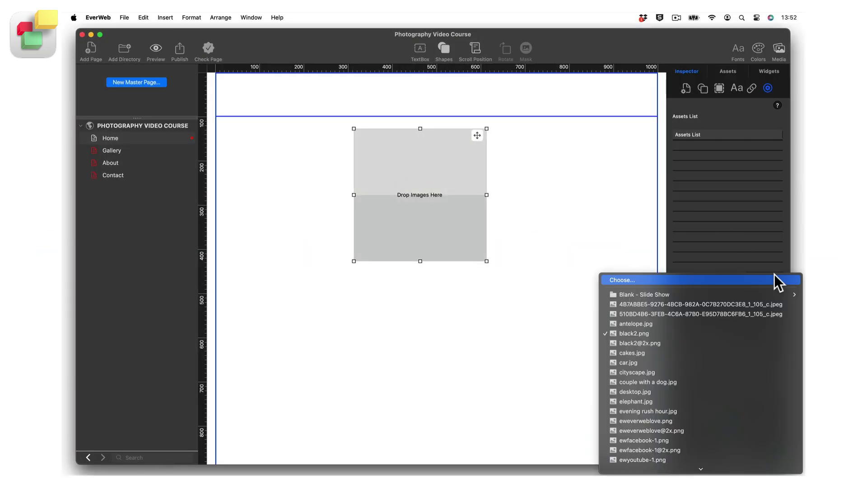
pyautogui.click(667, 322)
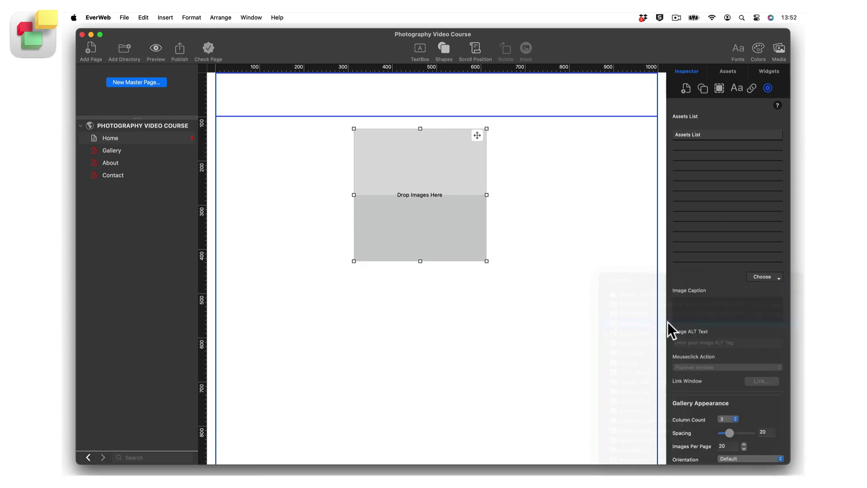
pyautogui.click(770, 278)
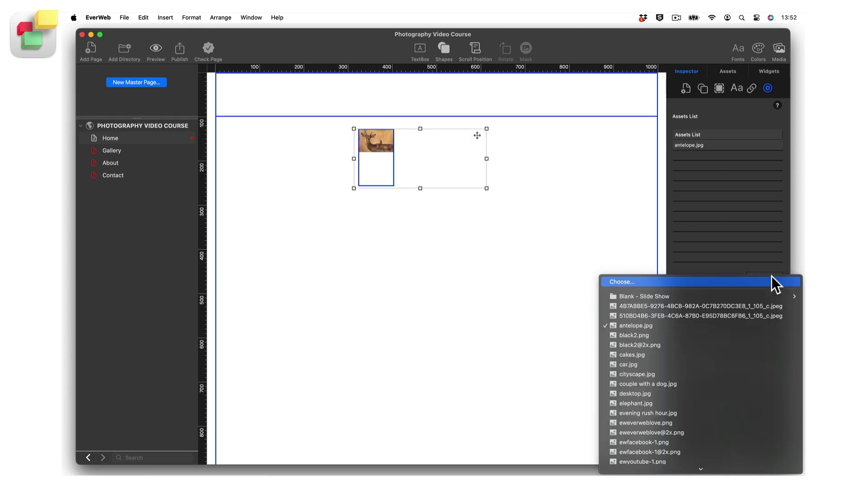
pyautogui.click(673, 354)
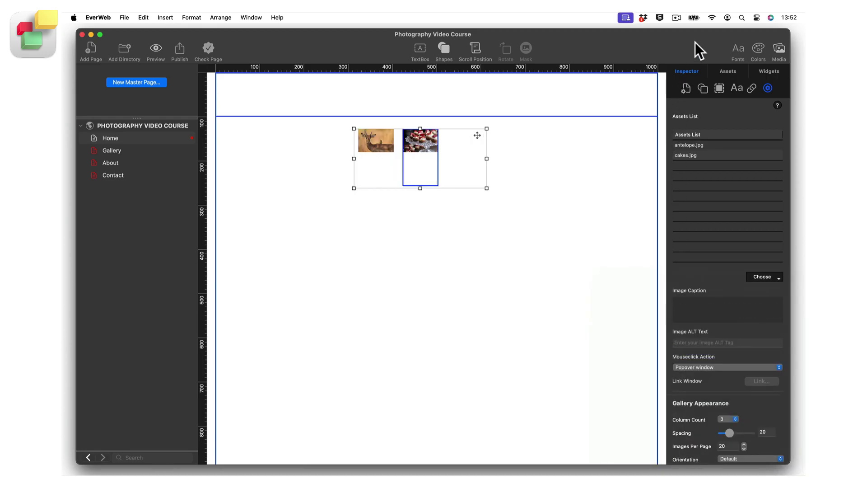
pyautogui.moveTo(695, 42); pyautogui.dragTo(598, 44)
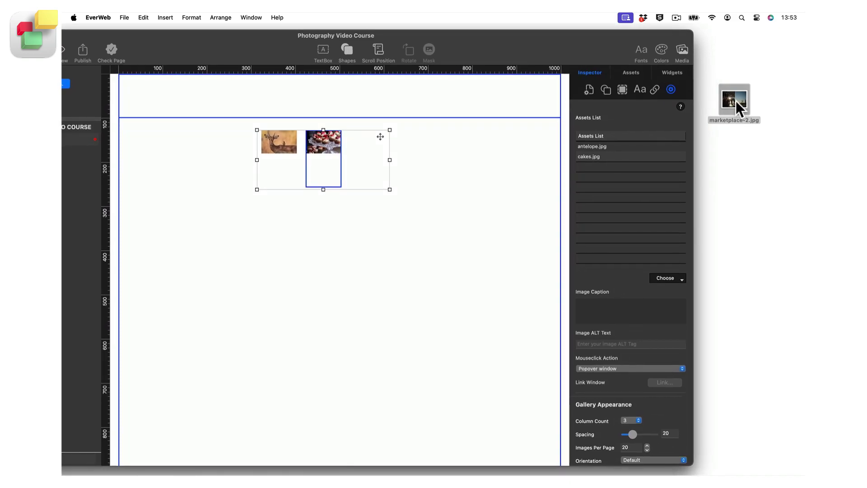
pyautogui.moveTo(736, 103); pyautogui.dragTo(375, 174)
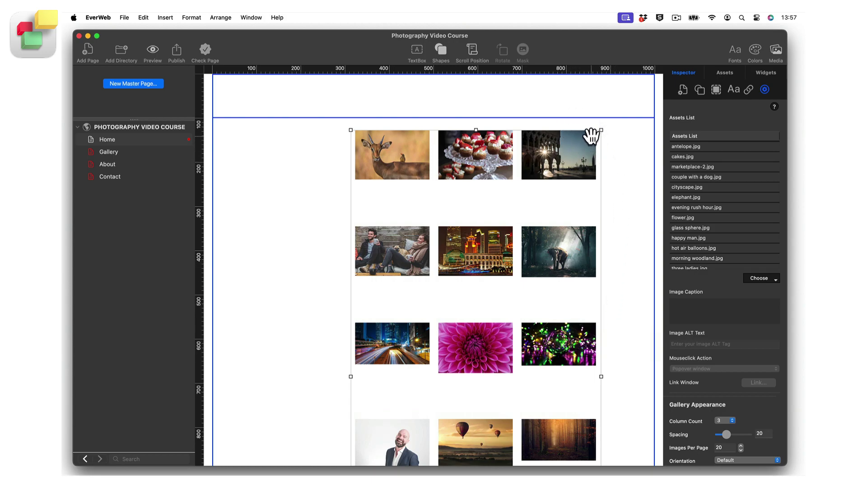
# Shift the gallery left, enlarge it from the bottom-right handle, then re-centre it on the page.
pyautogui.moveTo(591, 134); pyautogui.dragTo(466, 133)
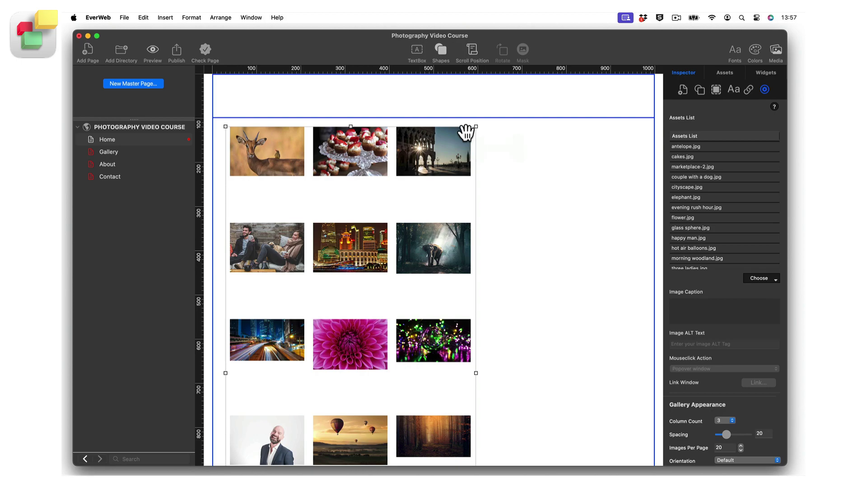
pyautogui.moveTo(474, 373); pyautogui.dragTo(574, 387)
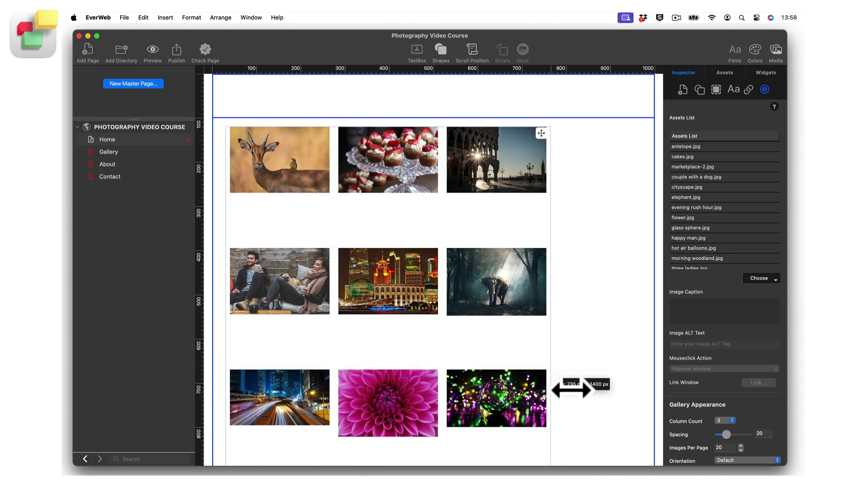
pyautogui.moveTo(541, 133); pyautogui.dragTo(572, 134)
pyautogui.click(627, 203)
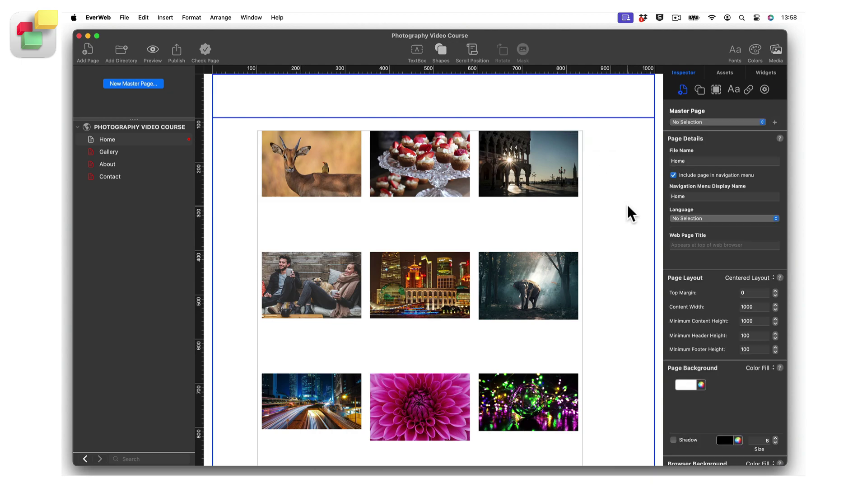
pyautogui.moveTo(581, 223); pyautogui.dragTo(541, 226)
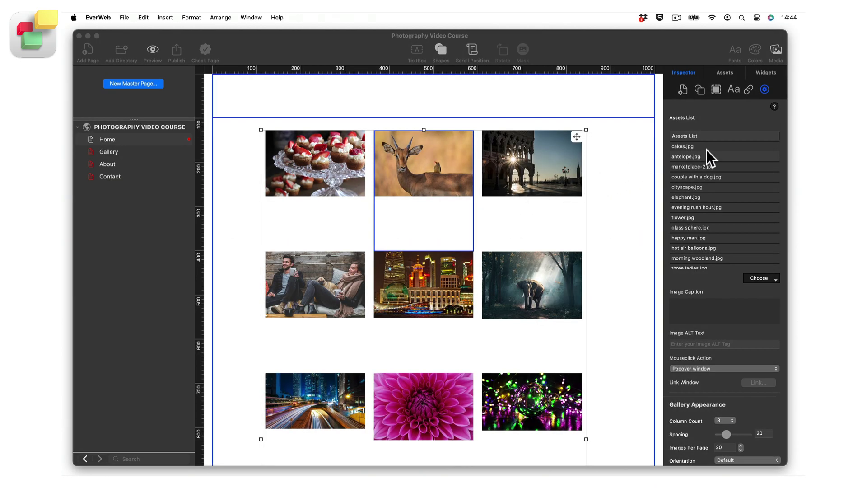
# Move cakes.jpg up the image order and place marketplace-2 in the middle of the first row.
pyautogui.click(706, 148)
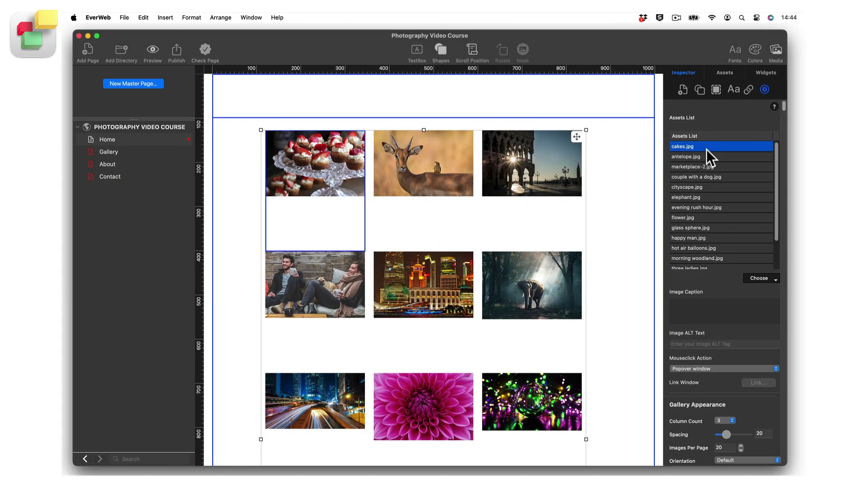
pyautogui.moveTo(706, 149)
pyautogui.mouseDown()
pyautogui.moveTo(706, 166)
pyautogui.moveTo(709, 138)
pyautogui.mouseUp()
pyautogui.click(707, 155)
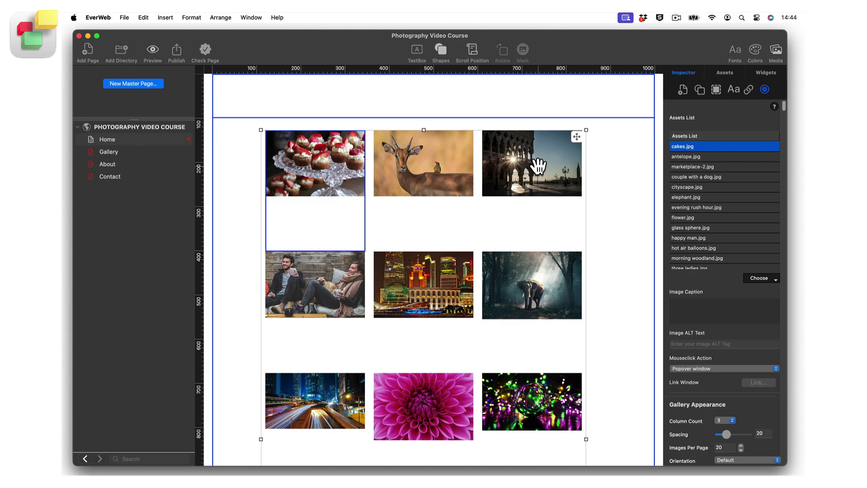
pyautogui.moveTo(538, 167); pyautogui.dragTo(431, 177)
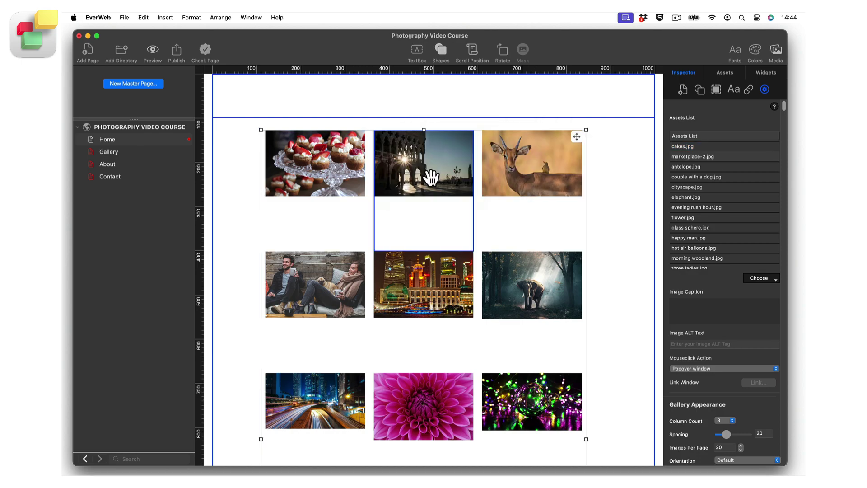
pyautogui.click(315, 302)
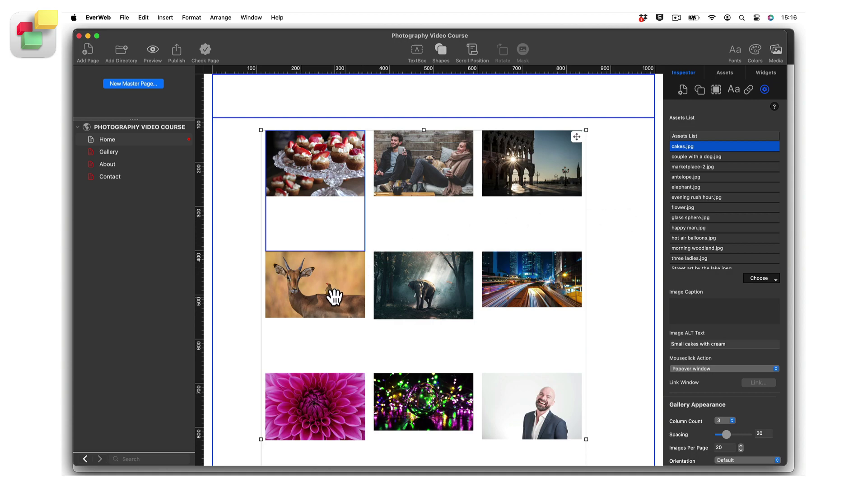
# Remove antelope.jpg from the gallery and re-add it through the Choose list.
pyautogui.click(334, 296)
pyautogui.press('BackSpace')
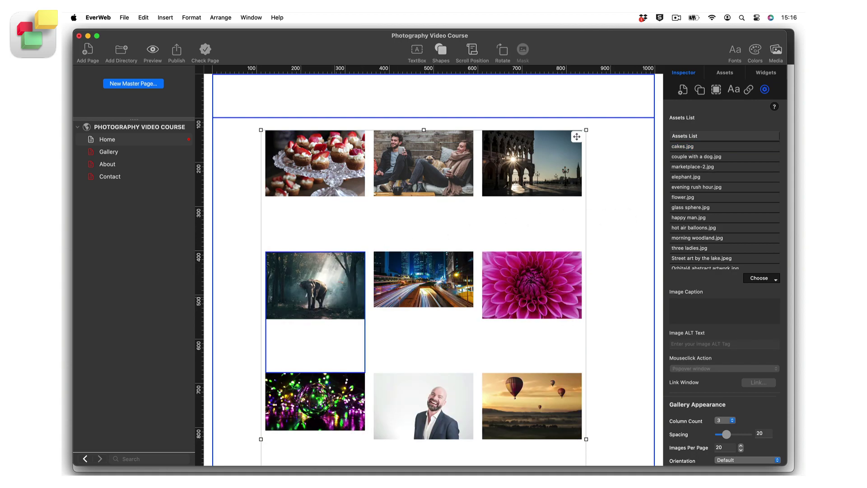
pyautogui.press('super+z')
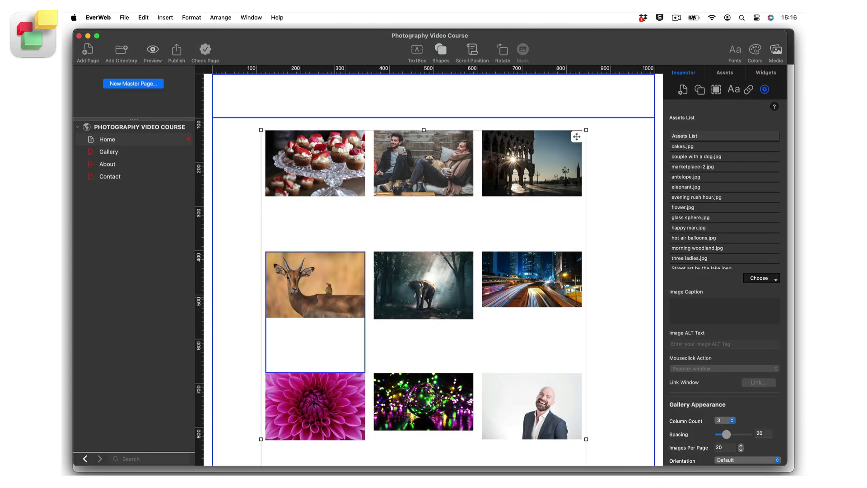
pyautogui.click(710, 177)
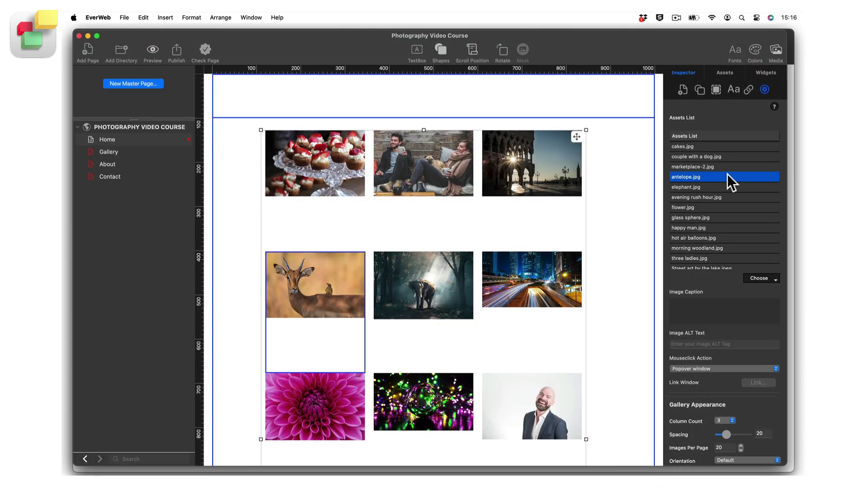
pyautogui.press('BackSpace')
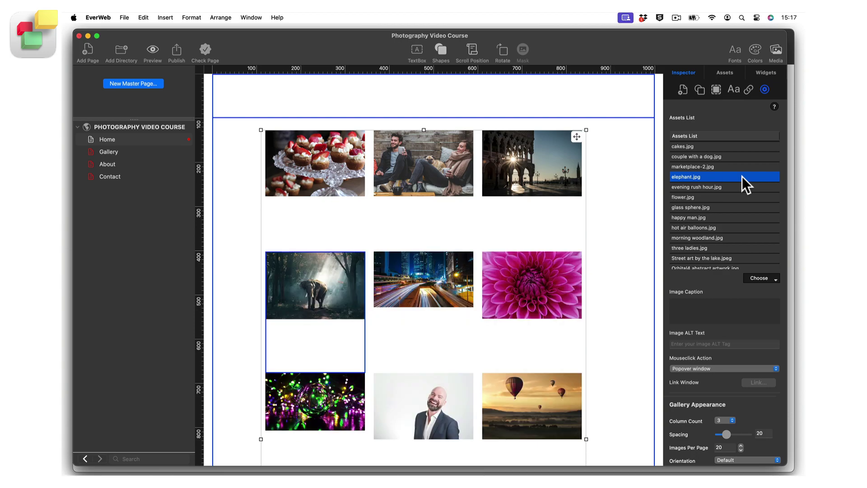
pyautogui.click(765, 278)
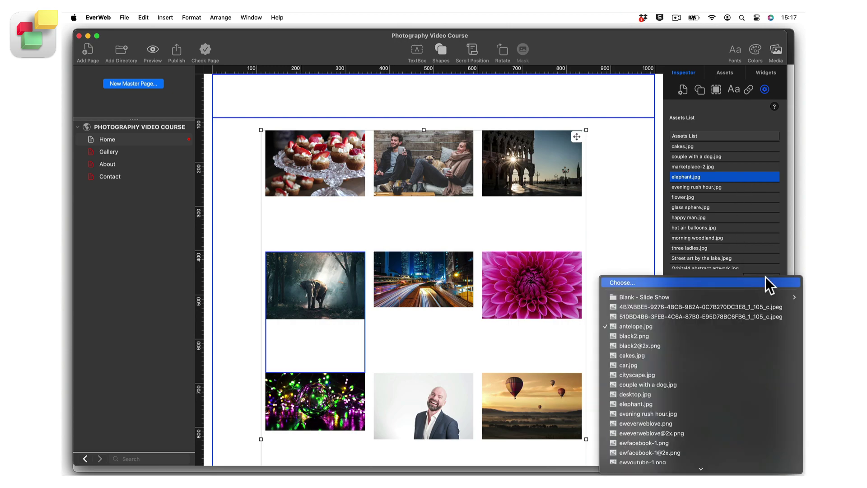
pyautogui.click(685, 326)
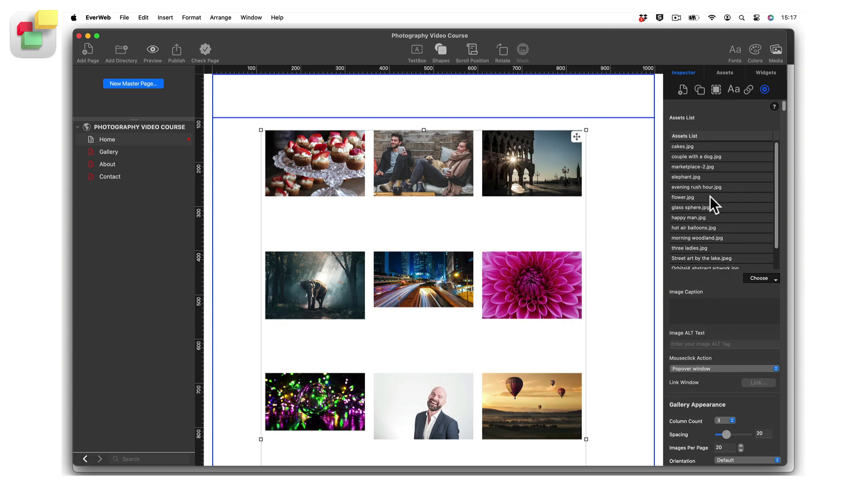
# Select happy man, evening rush hour, marketplace-2 and morning woodland together in the Assets List.
pyautogui.click(709, 168)
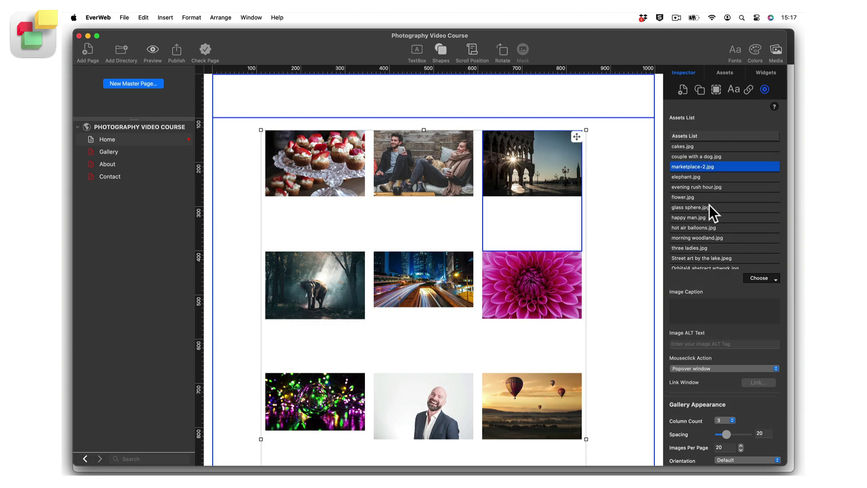
pyautogui.keyDown('shift'); pyautogui.click(710, 216); pyautogui.keyUp('shift')
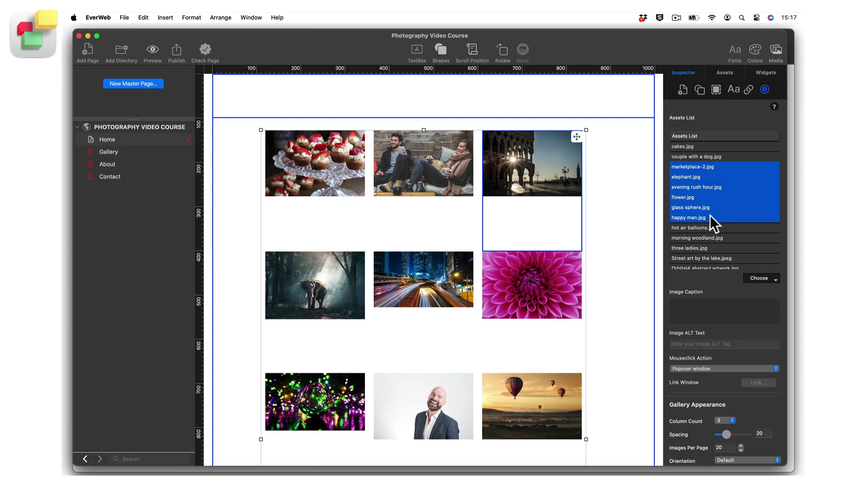
pyautogui.click(713, 214)
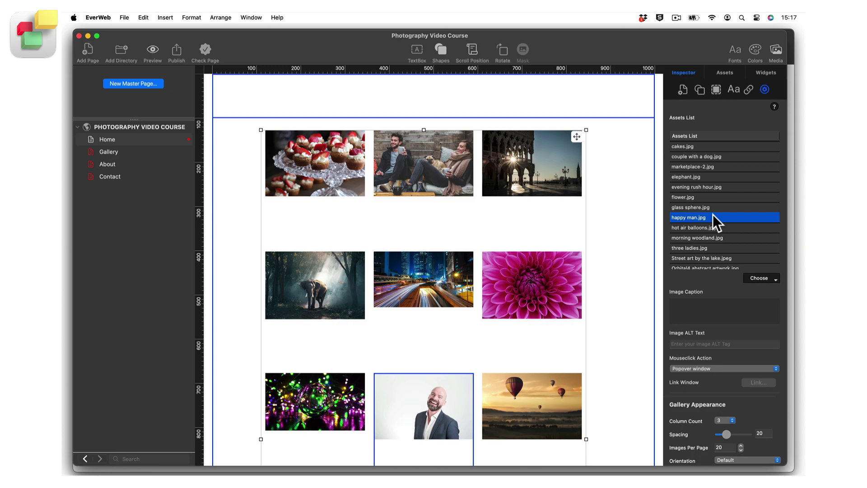
pyautogui.keyDown('super'); pyautogui.click(715, 186); pyautogui.keyUp('super')
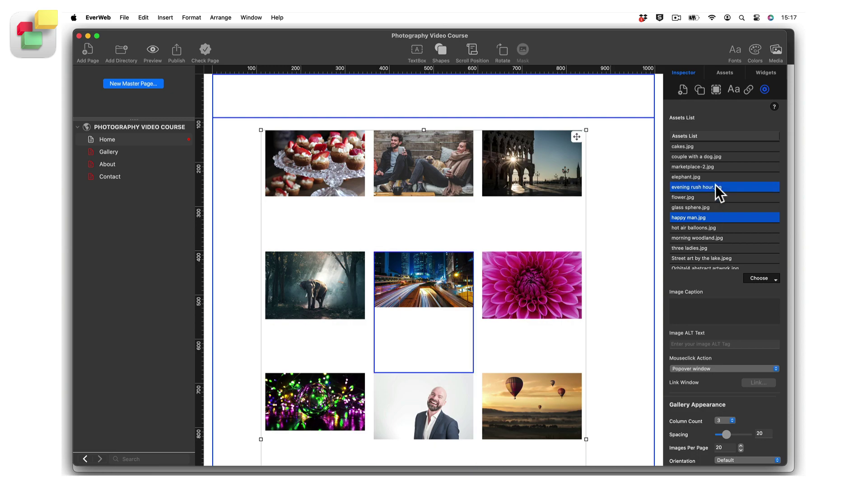
pyautogui.keyDown('super'); pyautogui.click(725, 164); pyautogui.keyUp('super')
pyautogui.keyDown('super'); pyautogui.click(722, 237); pyautogui.keyUp('super')
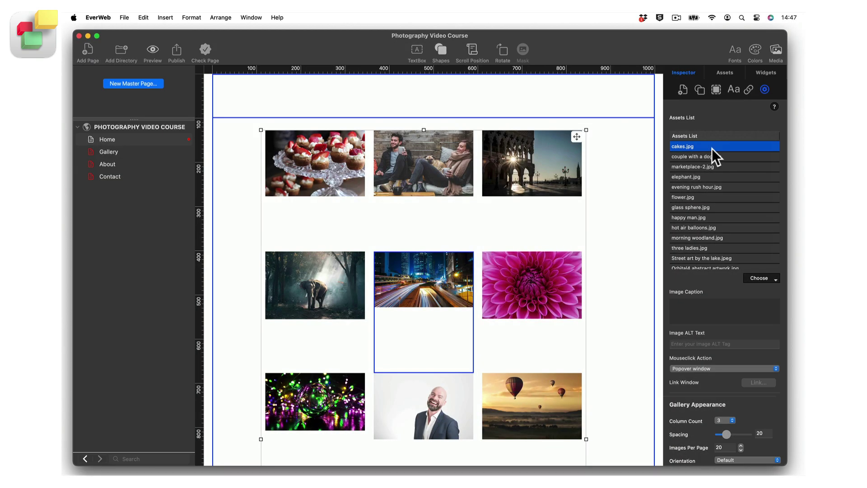
# Enter 'These are great cakes!' as the cakes.jpg Image Caption.
pyautogui.click(696, 302)
pyautogui.write('These ')
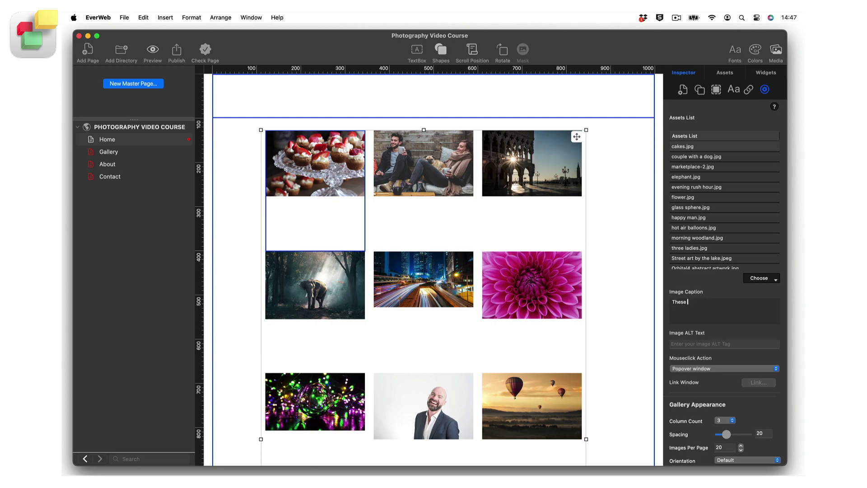
pyautogui.write('are great cakes!')
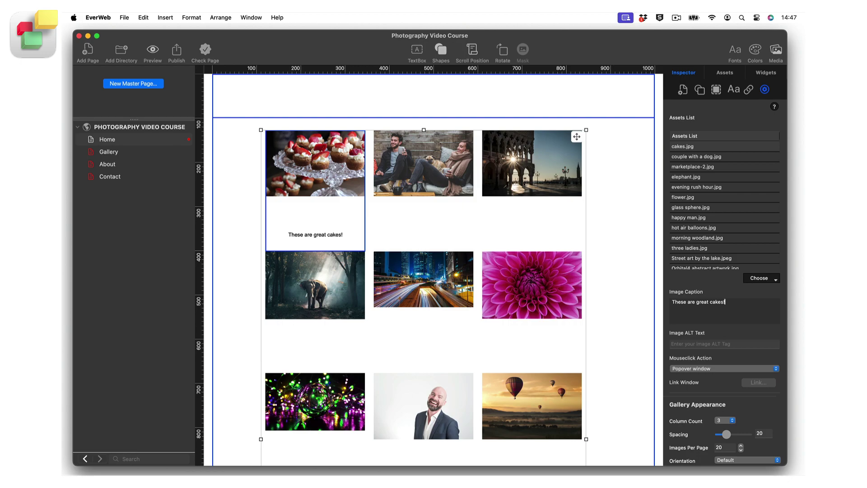
pyautogui.scroll(-2, 719, 379)
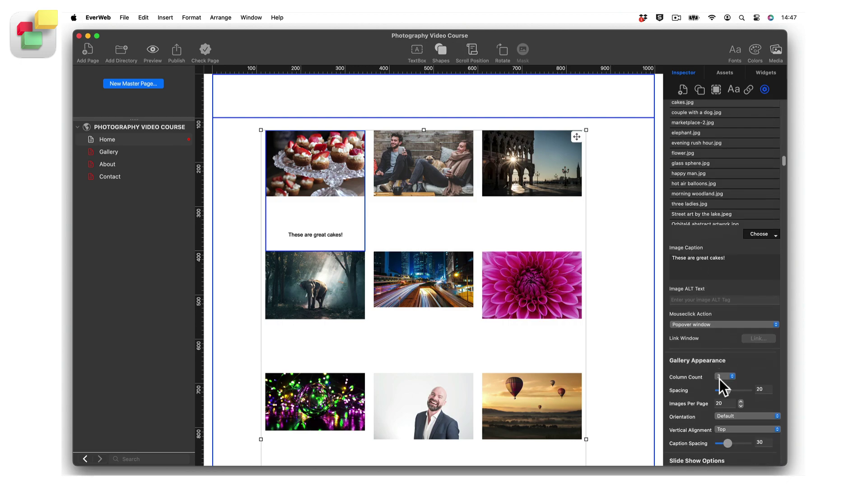
pyautogui.scroll(-2, 719, 378)
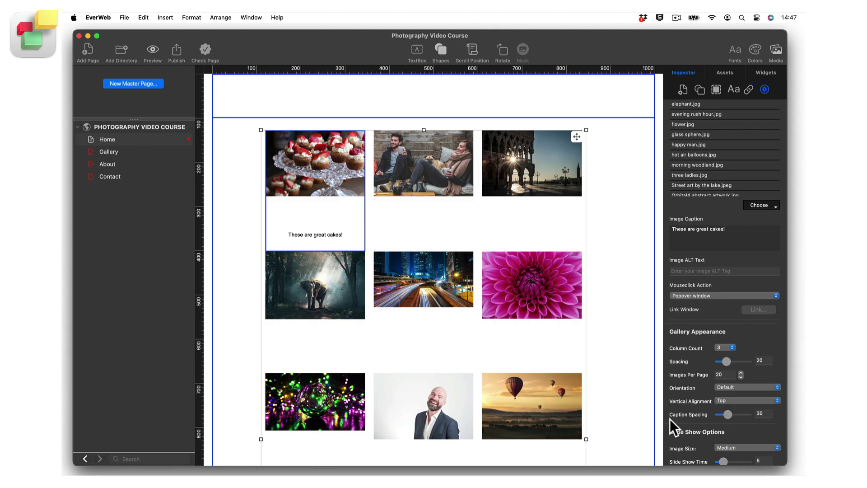
pyautogui.scroll(3, 670, 419)
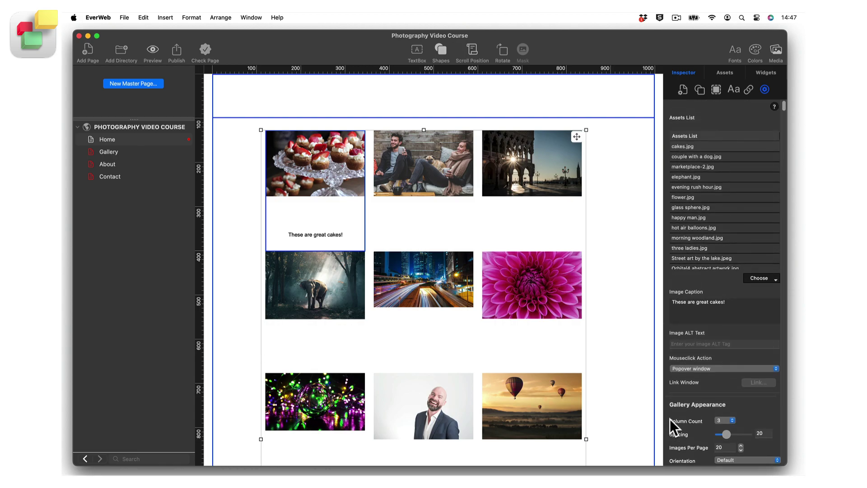
# Set cakes.jpg's ALT text to 'Small cakes with cream' and keep Popover window as its Mouseclick Action.
pyautogui.click(688, 343)
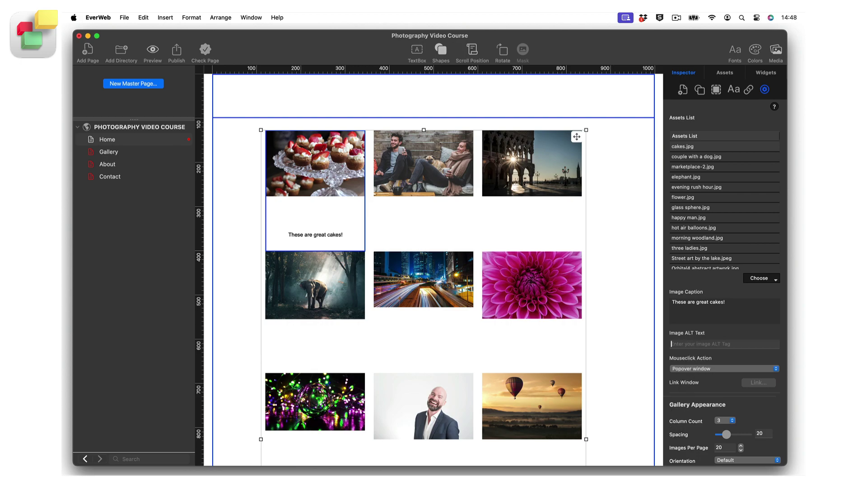
pyautogui.write('Small cakes with cream')
pyautogui.click(775, 368)
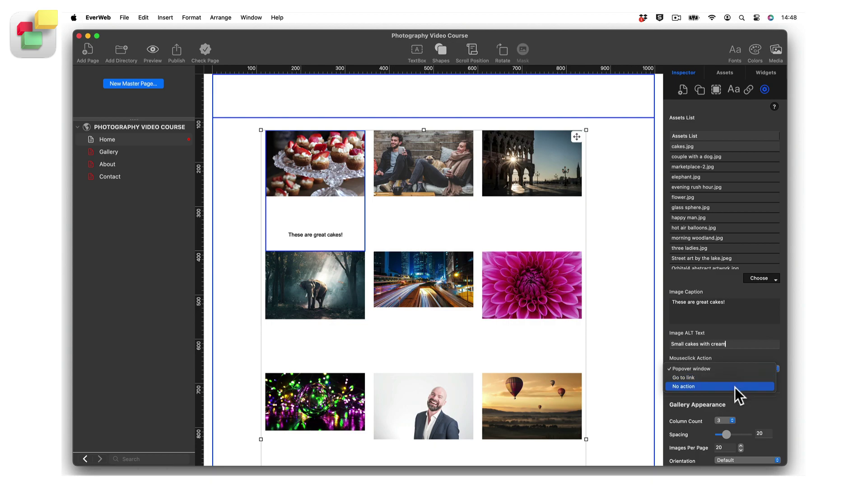
pyautogui.click(733, 368)
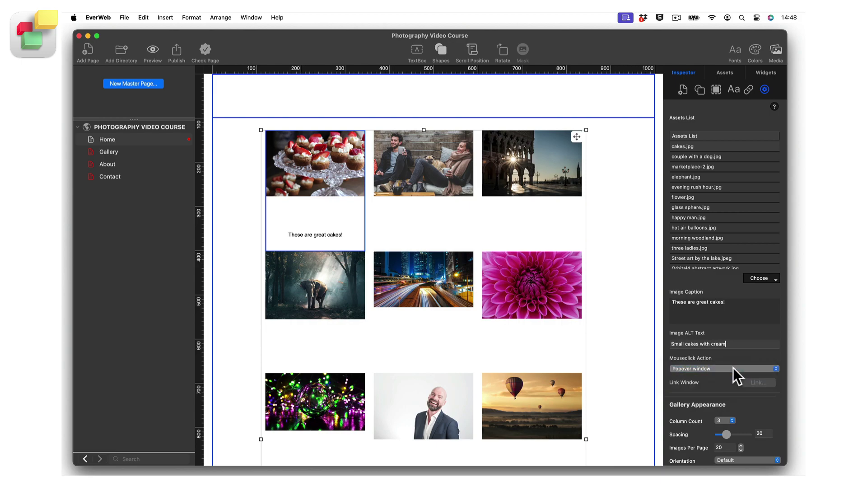
# Keep Column Count at 3 and set Images Per Page to 6.
pyautogui.scroll(-8, 733, 367)
pyautogui.scroll(-8, 733, 368)
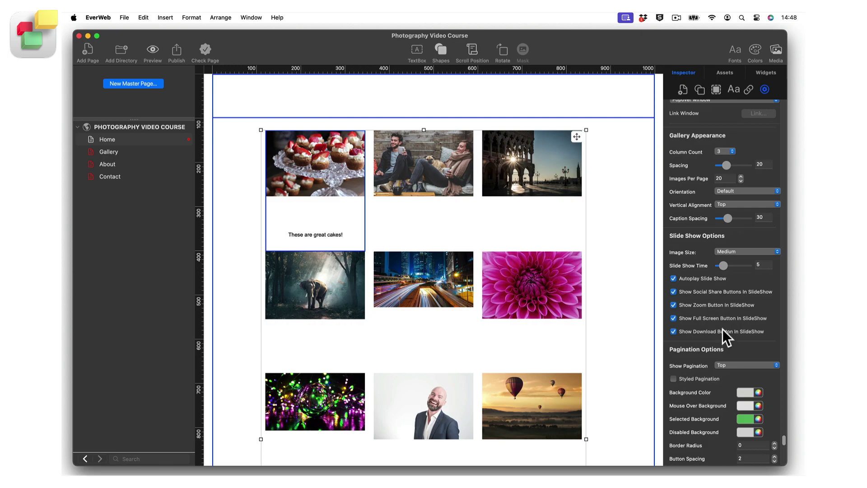
pyautogui.scroll(-1, 722, 329)
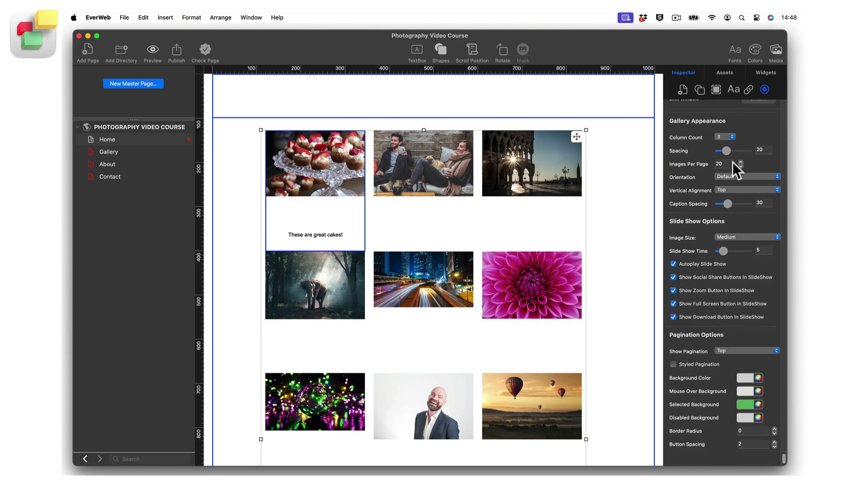
pyautogui.click(731, 137)
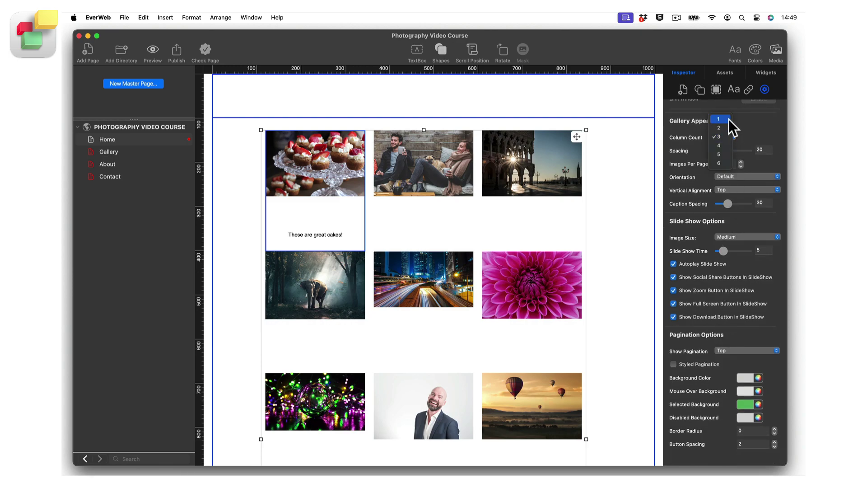
pyautogui.click(727, 135)
pyautogui.click(741, 165)
pyautogui.click(741, 165)
pyautogui.doubleClick(730, 165)
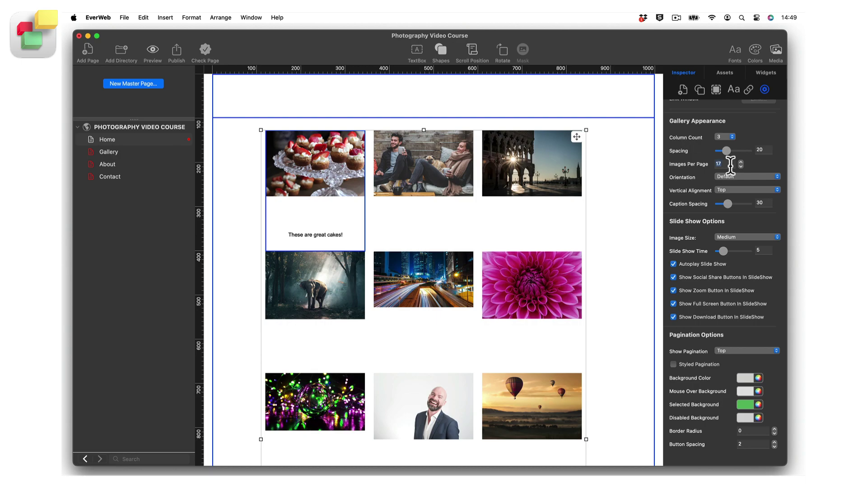
pyautogui.write('6')
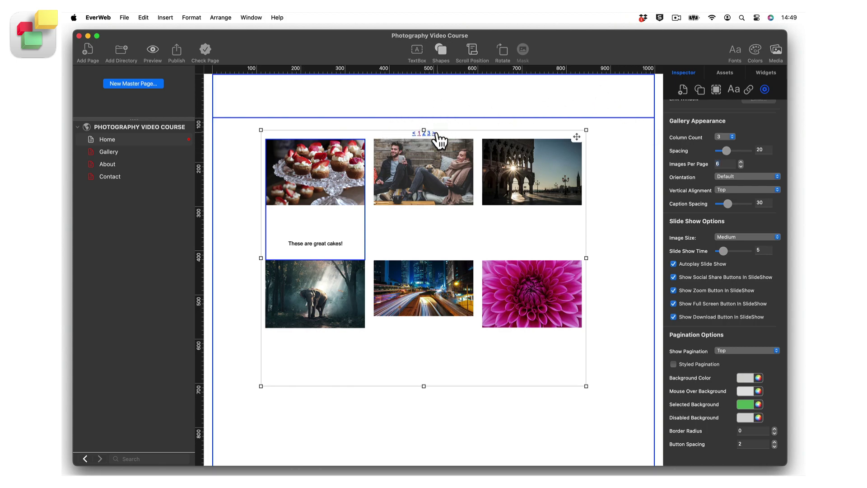
# Preview the gallery's second page, then return to page 1.
pyautogui.click(423, 134)
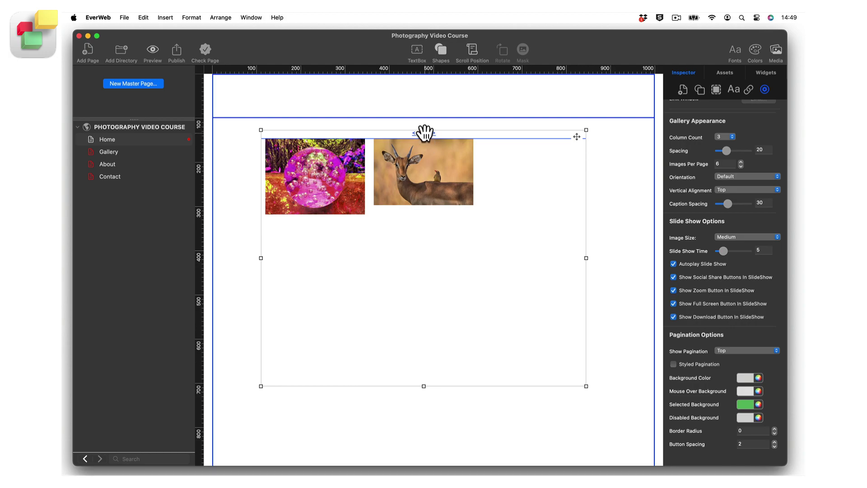
pyautogui.click(424, 134)
pyautogui.click(419, 134)
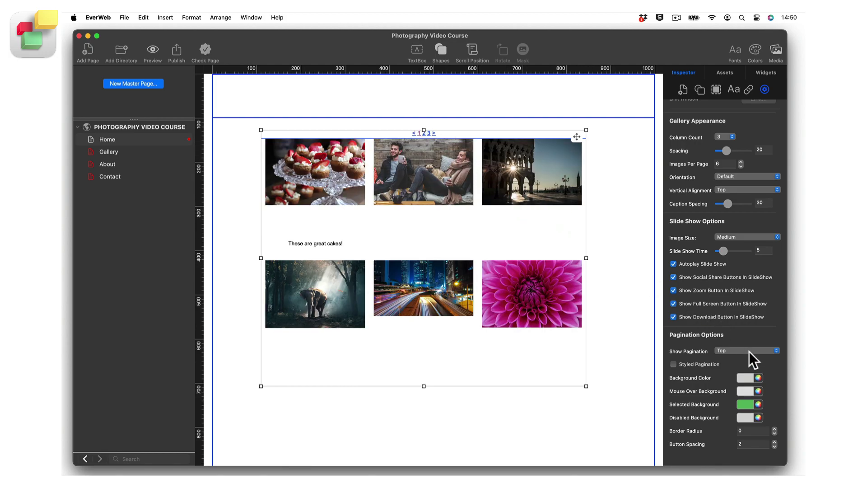
# Set Show Pagination to Top & Bottom.
pyautogui.click(776, 350)
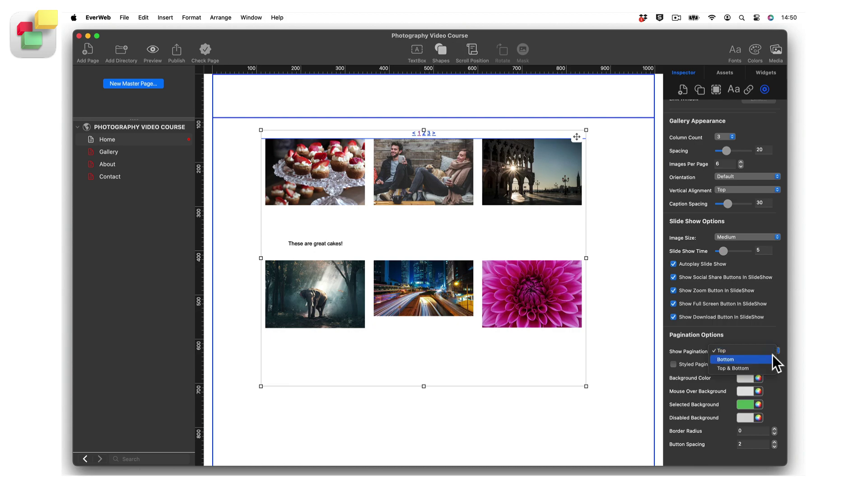
pyautogui.click(772, 359)
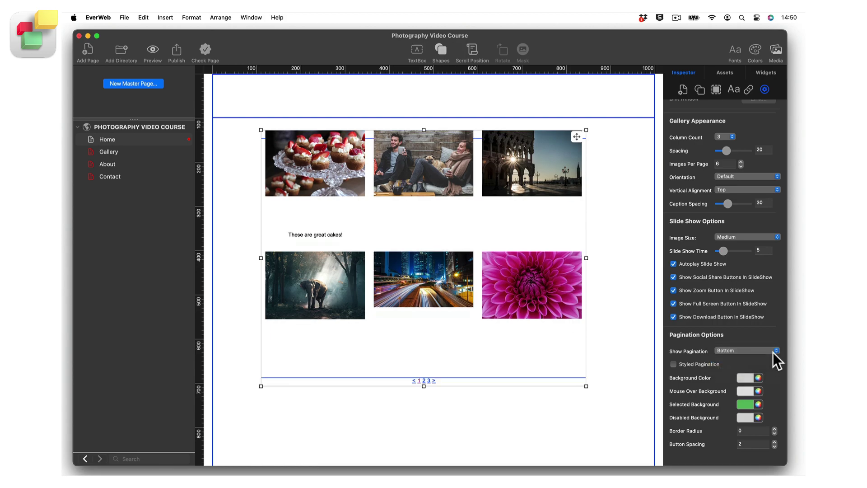
pyautogui.click(776, 349)
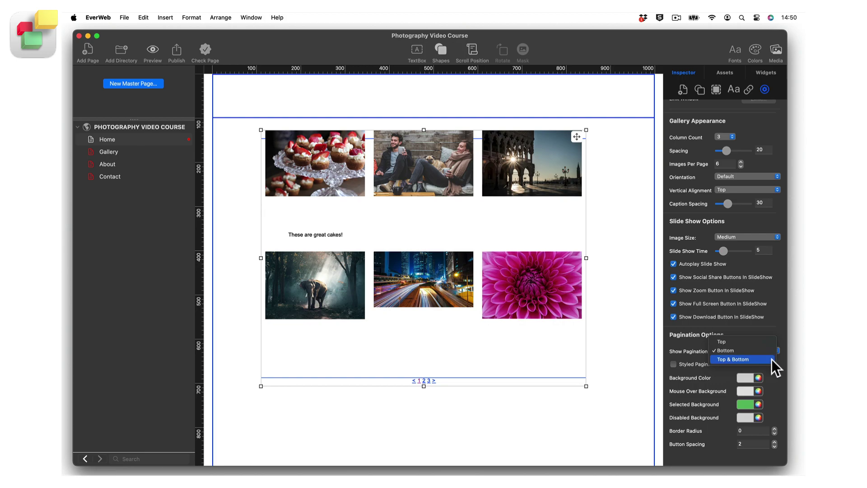
pyautogui.click(771, 359)
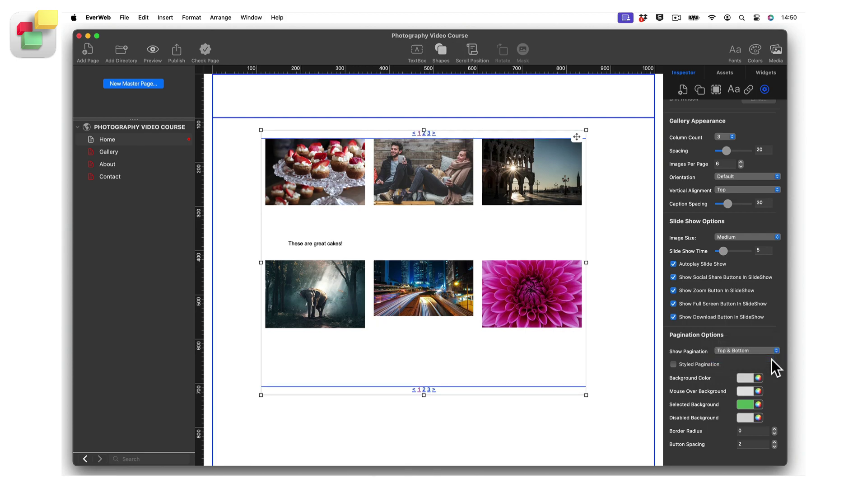
# Enable Styled Pagination and preview pages 2 and 1 with the green current-page button.
pyautogui.click(674, 364)
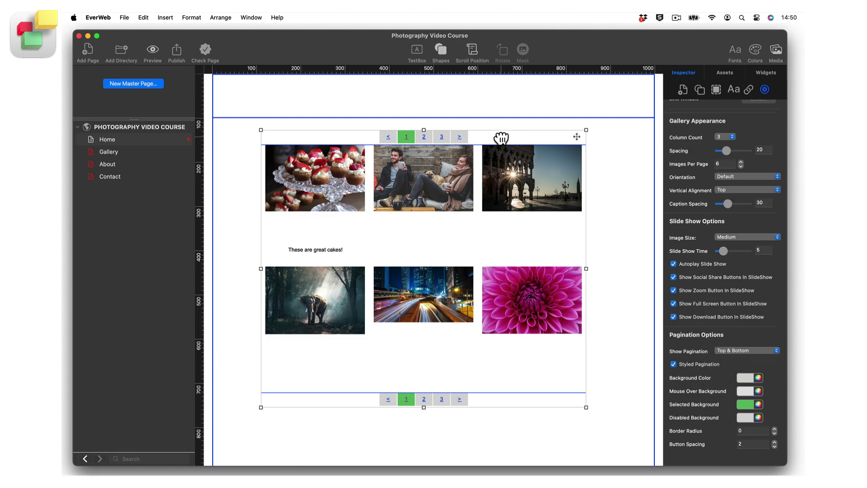
pyautogui.click(459, 137)
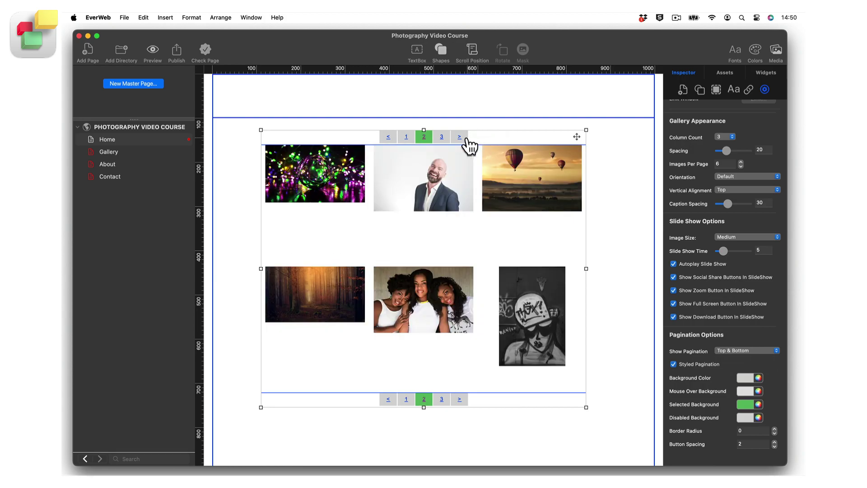
pyautogui.click(388, 137)
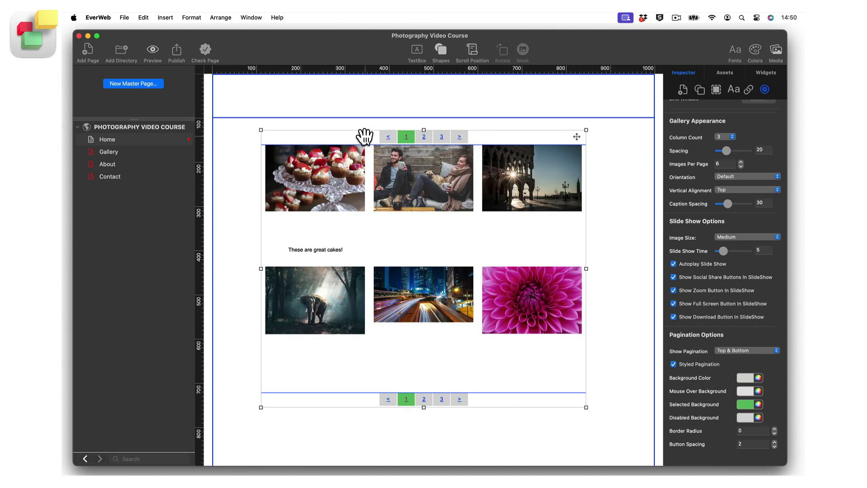
# Enlarge the pagination numbers and change their Normal link colour from blue to dark.
pyautogui.click(729, 49)
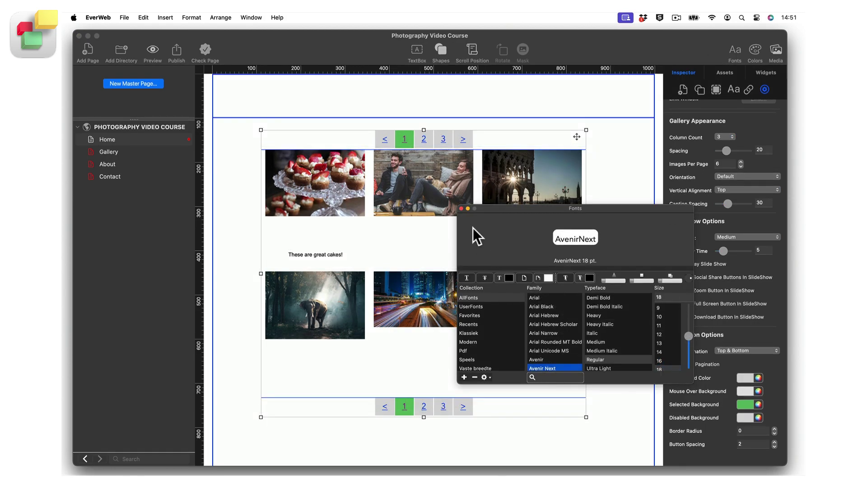
pyautogui.click(461, 208)
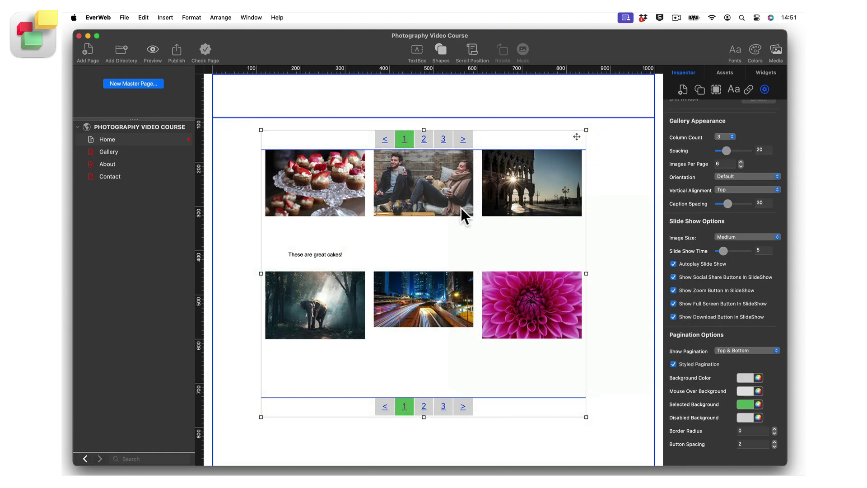
pyautogui.click(747, 88)
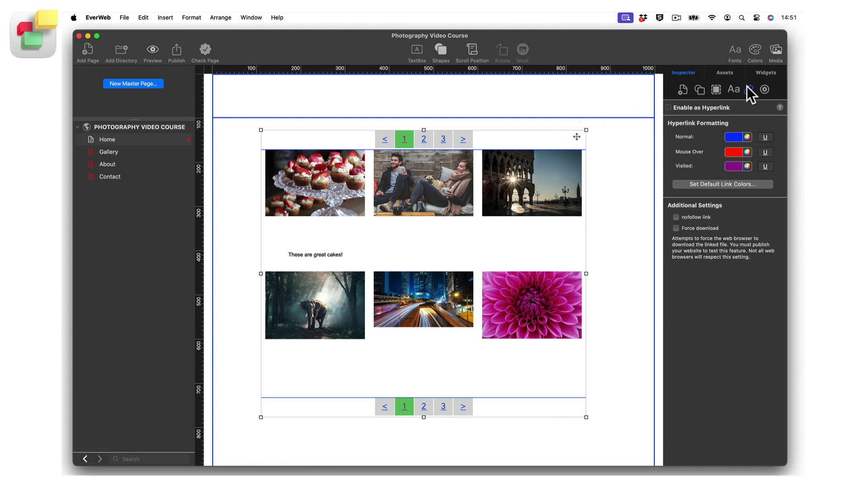
pyautogui.click(738, 136)
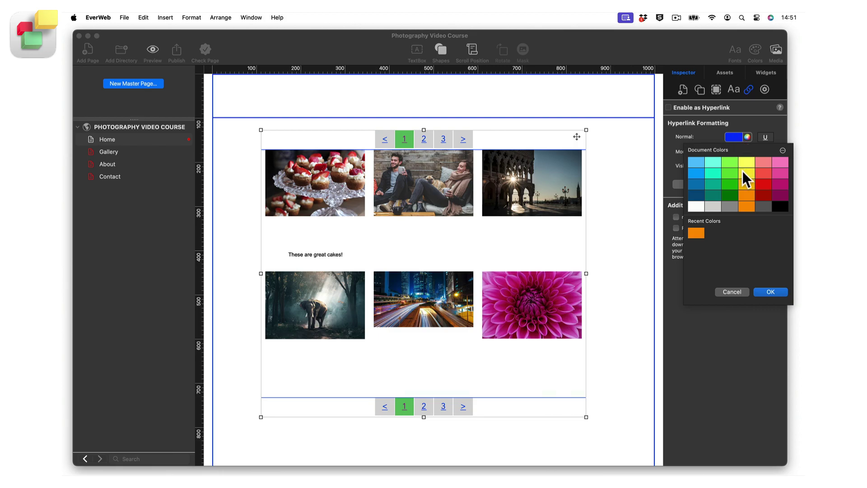
pyautogui.click(744, 205)
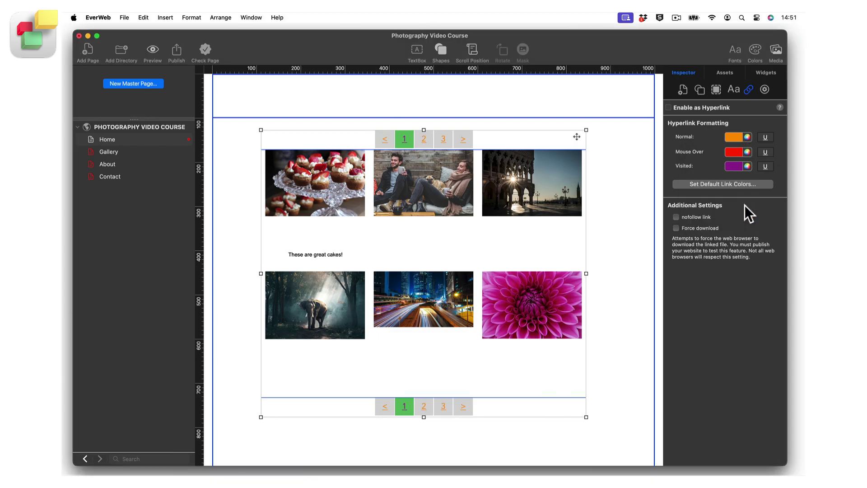
pyautogui.click(739, 134)
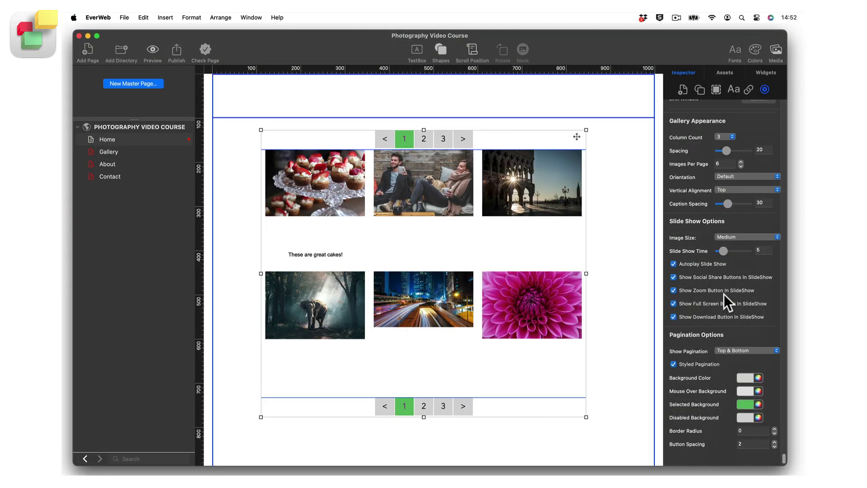
pyautogui.click(776, 175)
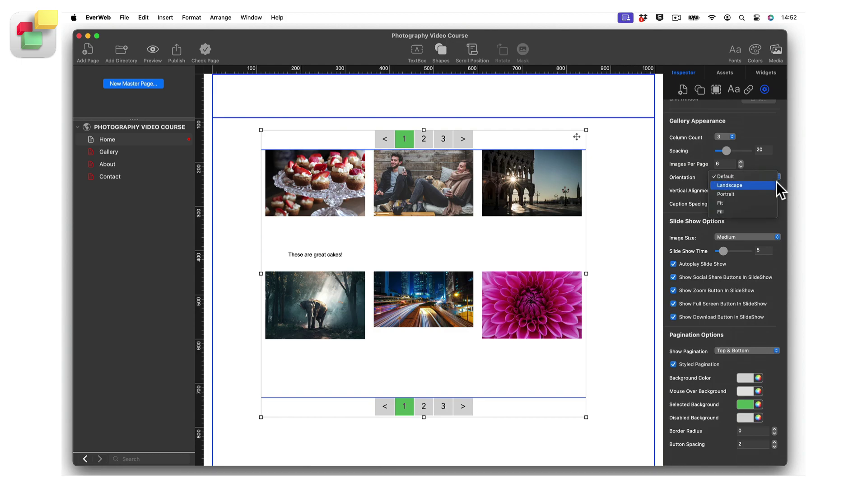
pyautogui.click(775, 185)
pyautogui.click(777, 176)
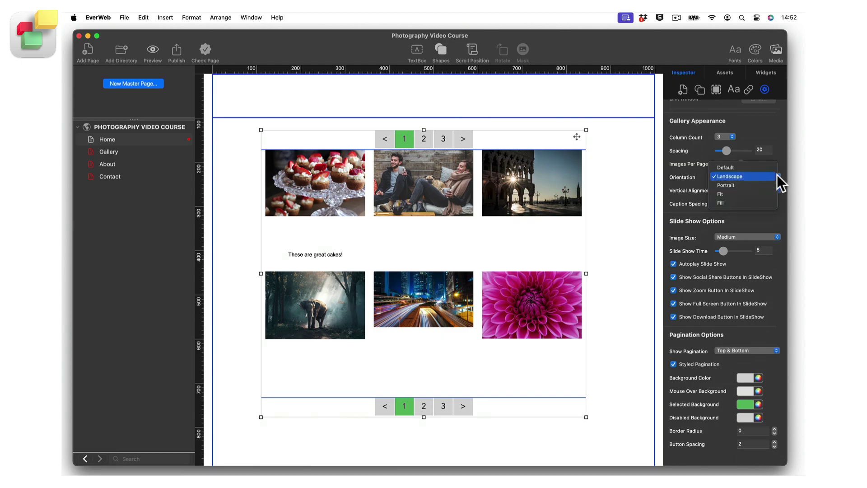
pyautogui.click(776, 186)
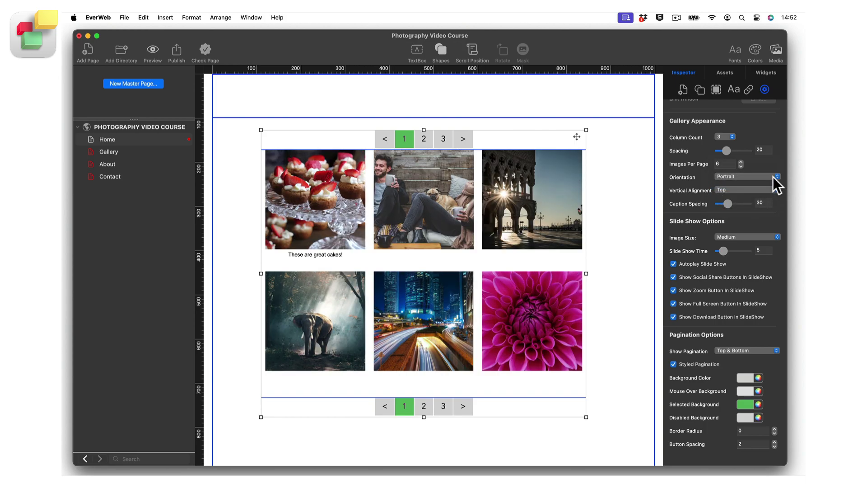
pyautogui.click(774, 176)
pyautogui.click(771, 186)
pyautogui.click(770, 177)
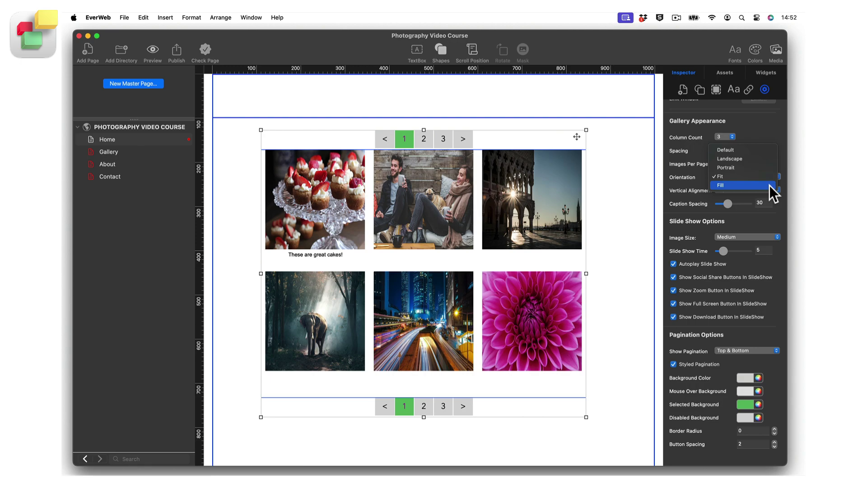
pyautogui.click(768, 185)
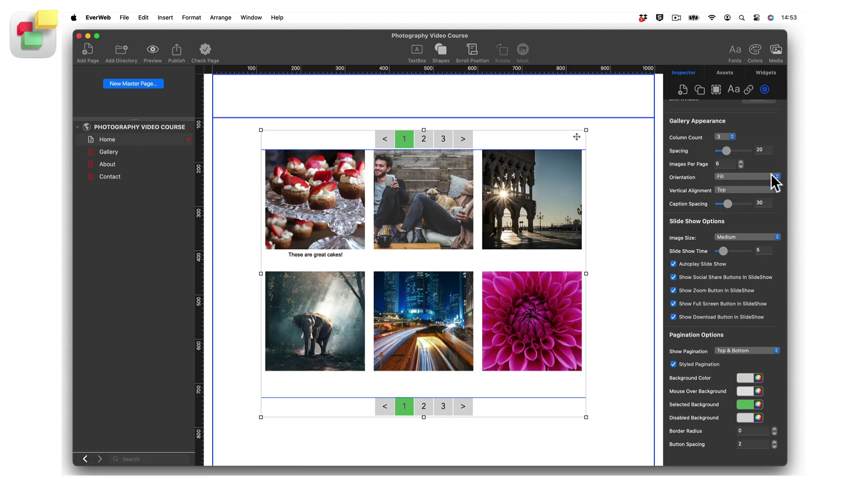
pyautogui.click(770, 176)
pyautogui.click(766, 140)
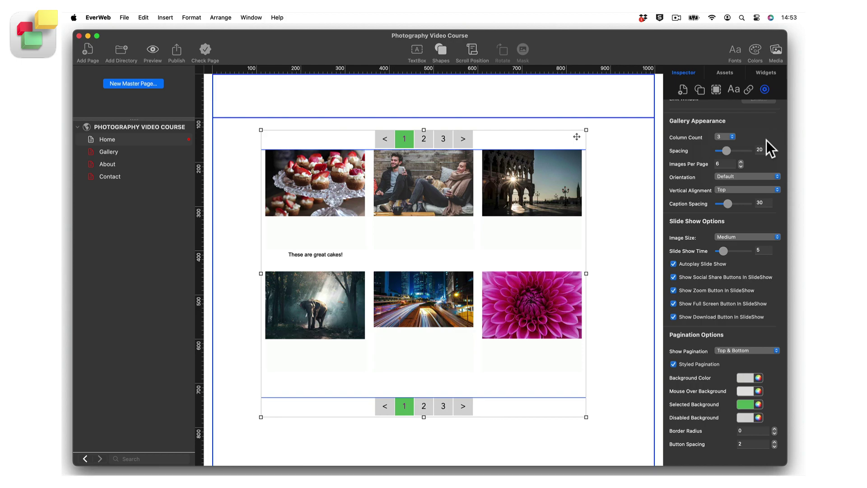
pyautogui.click(757, 188)
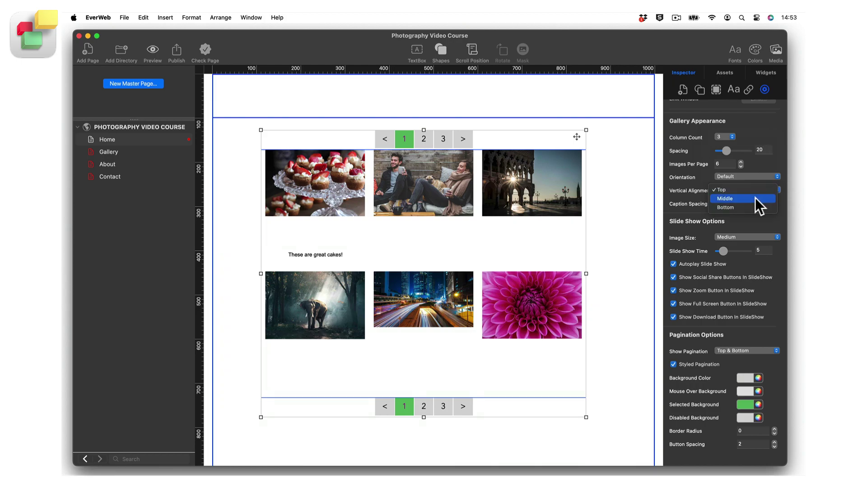
pyautogui.click(756, 197)
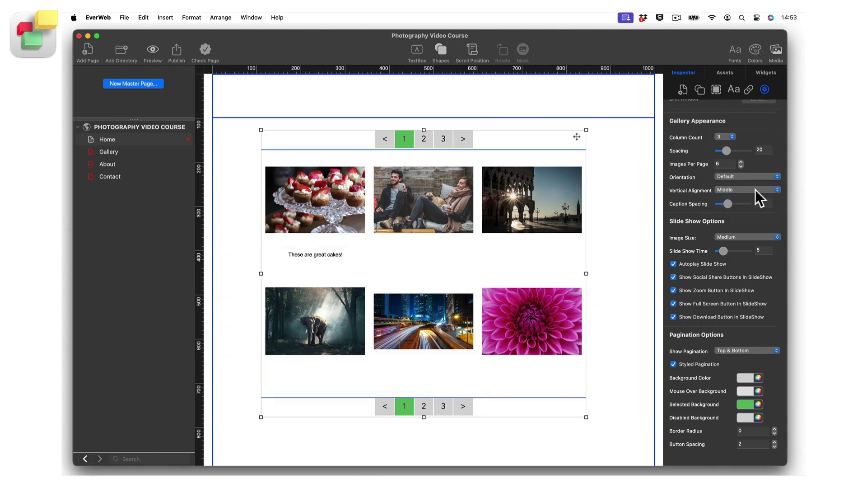
pyautogui.click(755, 189)
pyautogui.click(755, 196)
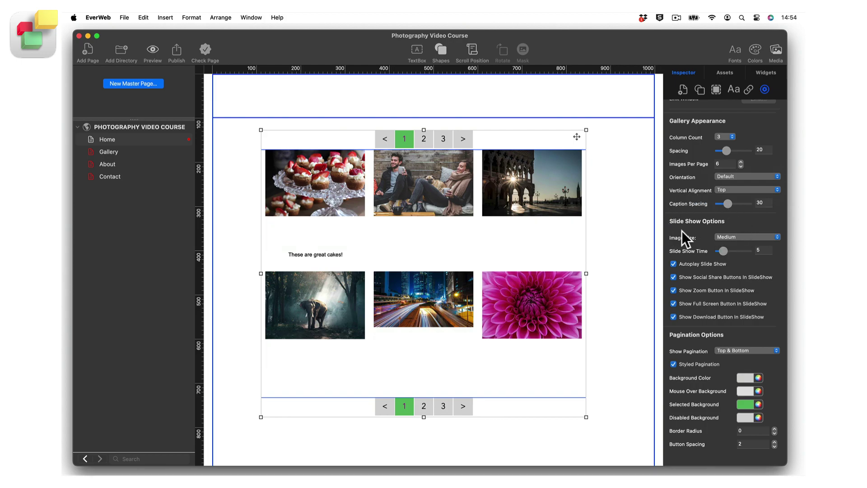
pyautogui.scroll(5, 682, 231)
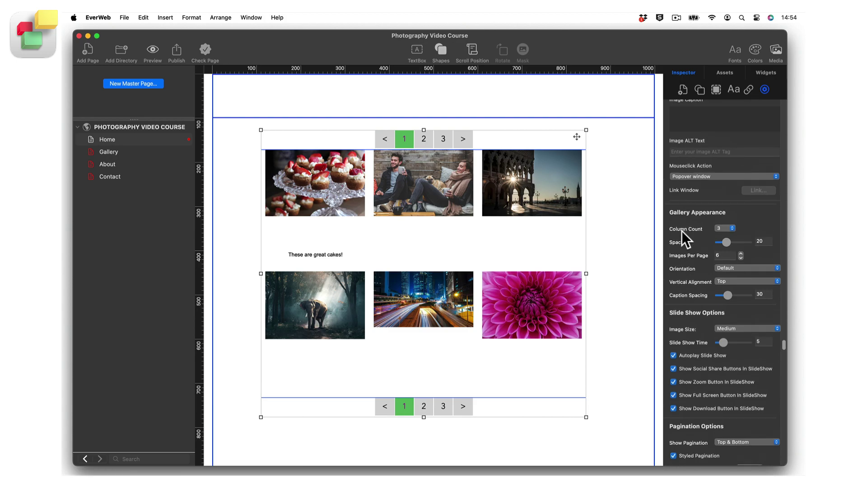
pyautogui.scroll(1, 681, 231)
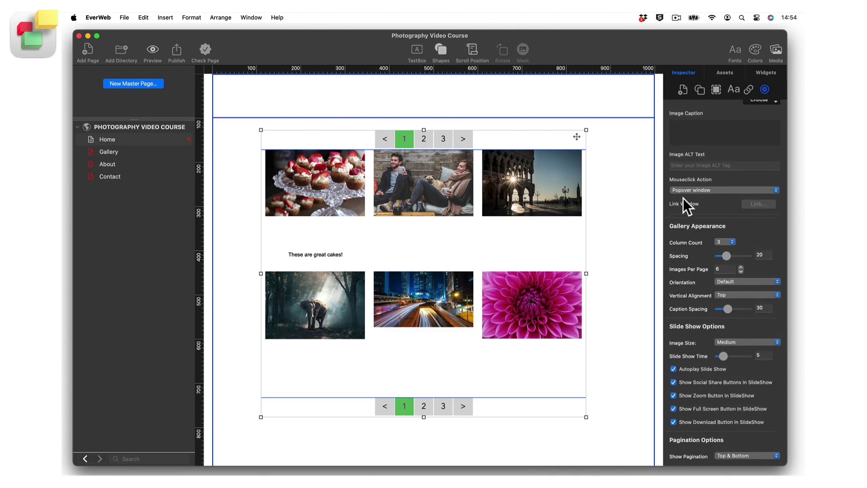
pyautogui.click(742, 342)
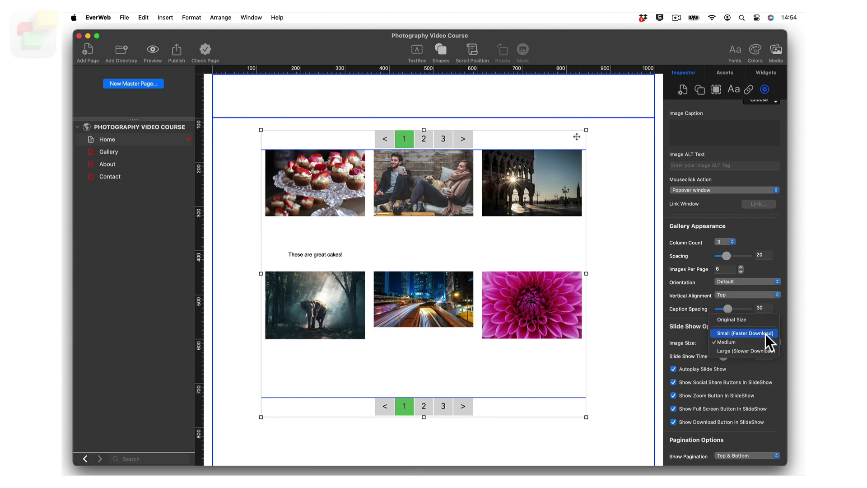
pyautogui.click(765, 340)
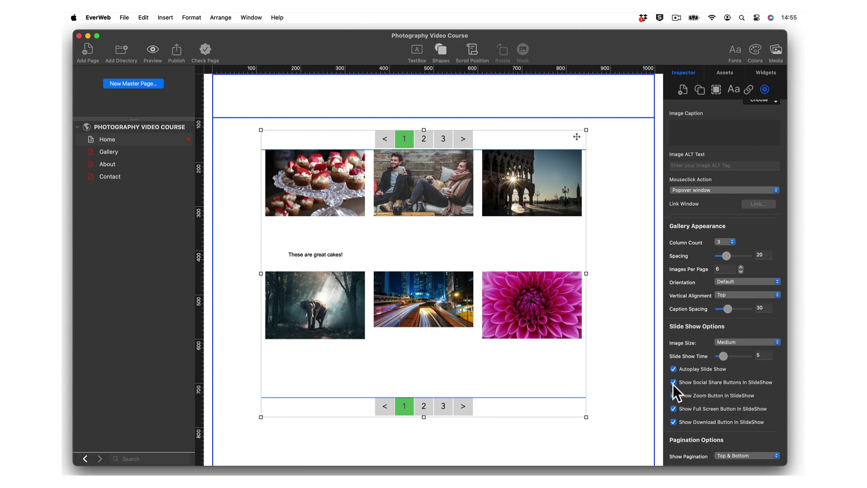
# Turn off Show Download Button In SlideShow in the Slide Show Options.
pyautogui.click(672, 409)
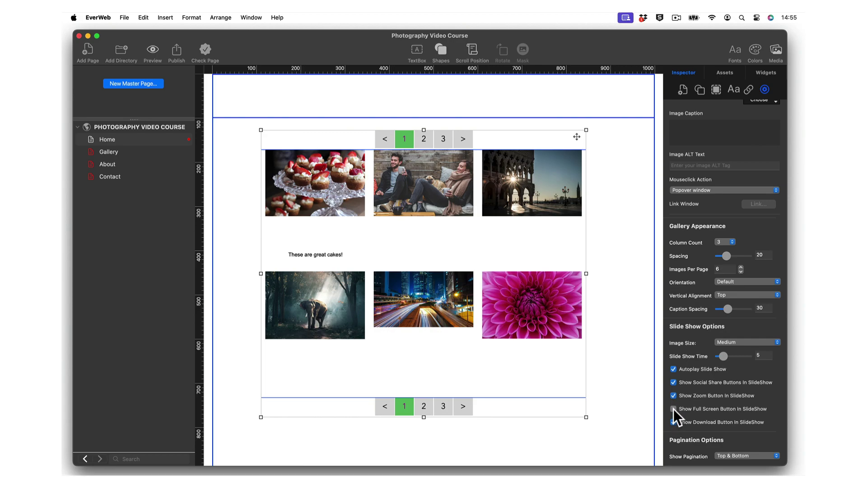